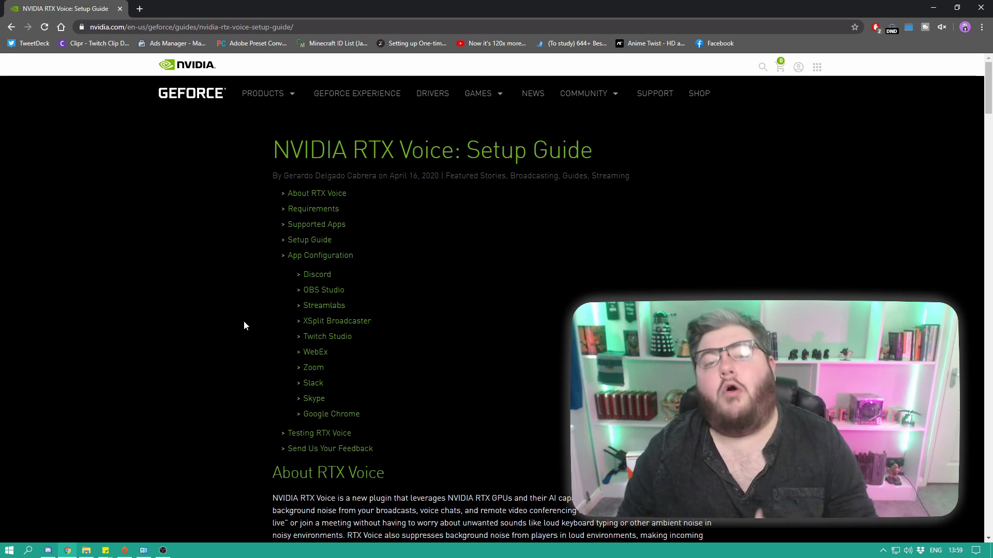
Download the RTX Voice app from the Setup Guide section, run its installer, and close it after the system check
{"action": "scroll", "coordinate": [240, 326], "scroll_direction": "down", "scroll_amount": 15}
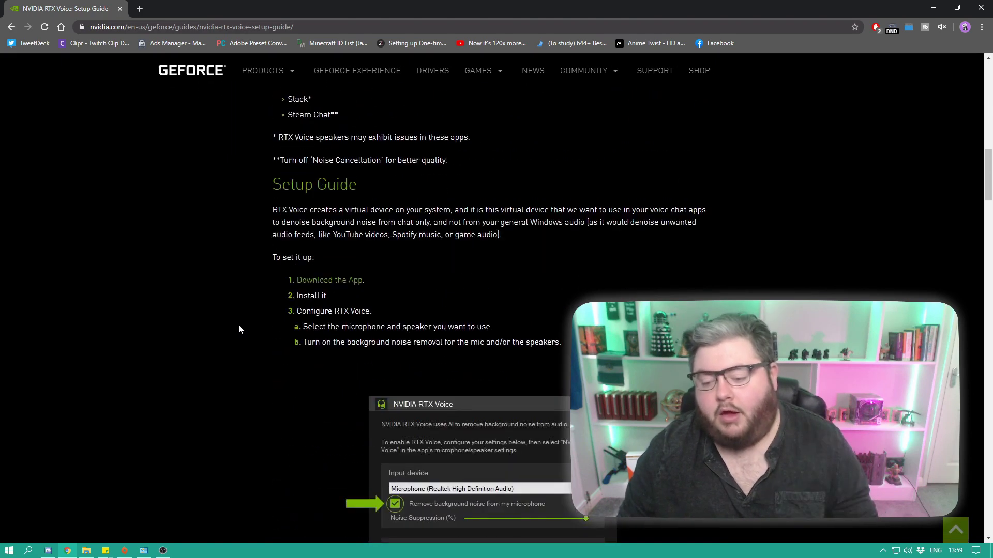
{"action": "scroll", "coordinate": [239, 329], "scroll_direction": "down", "scroll_amount": 3}
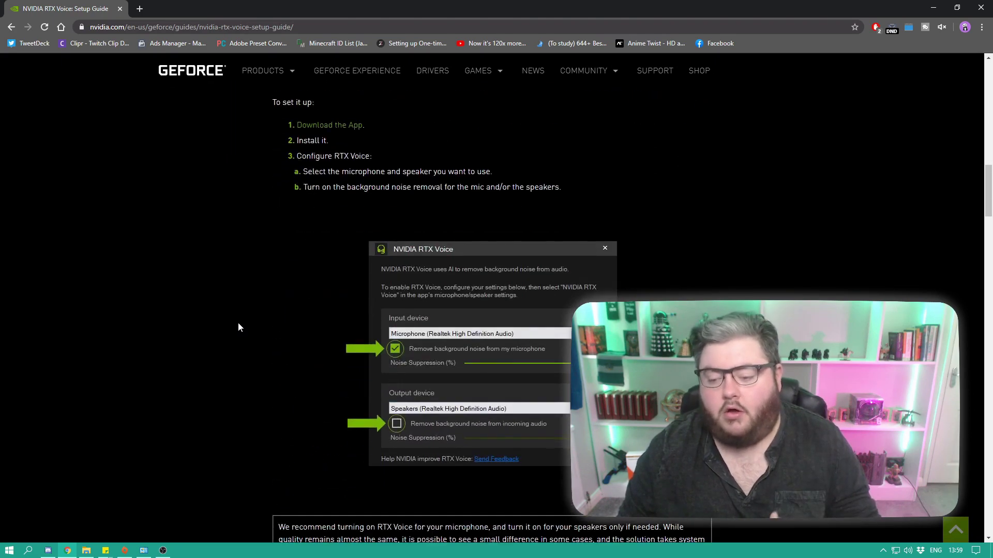
{"action": "left_click", "coordinate": [324, 127]}
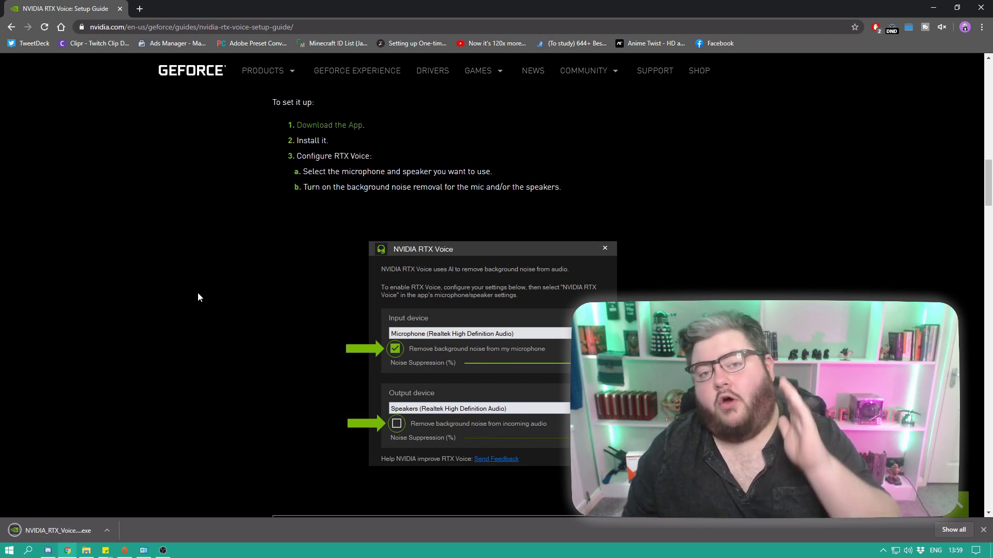
{"action": "left_click", "coordinate": [53, 533]}
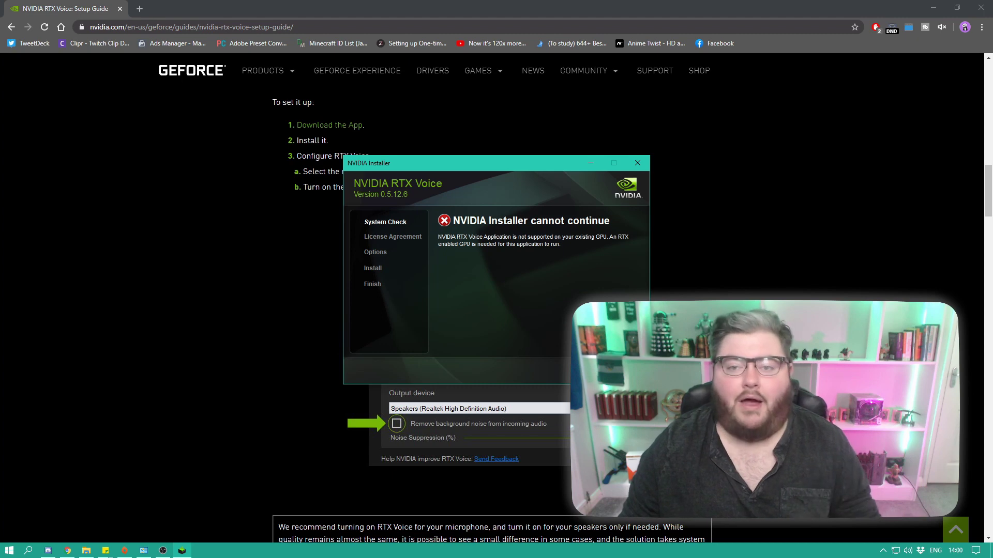
{"action": "left_click", "coordinate": [623, 372]}
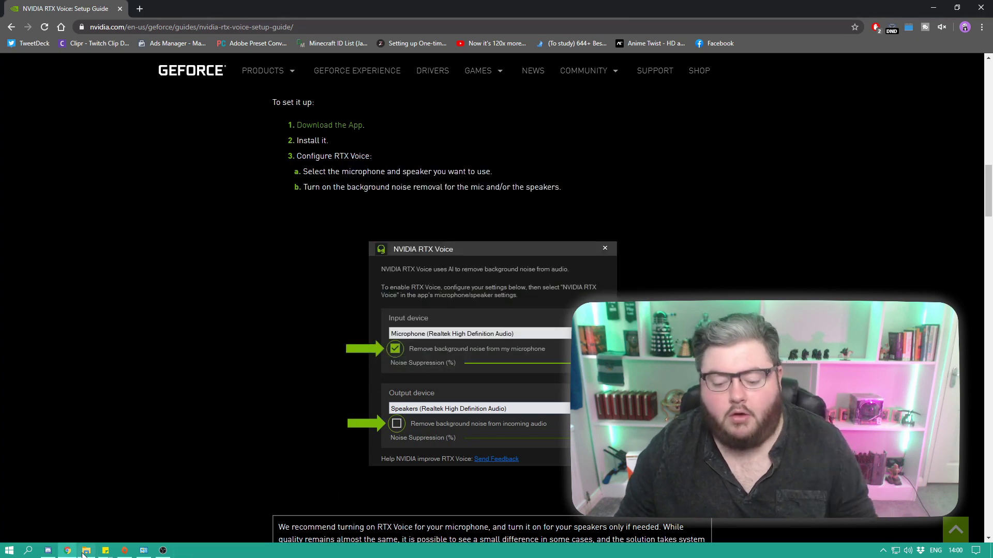
Switch to File Explorer and open the folder C:\temp\NVRTXVoice\NvAFX
{"action": "left_click", "coordinate": [87, 551]}
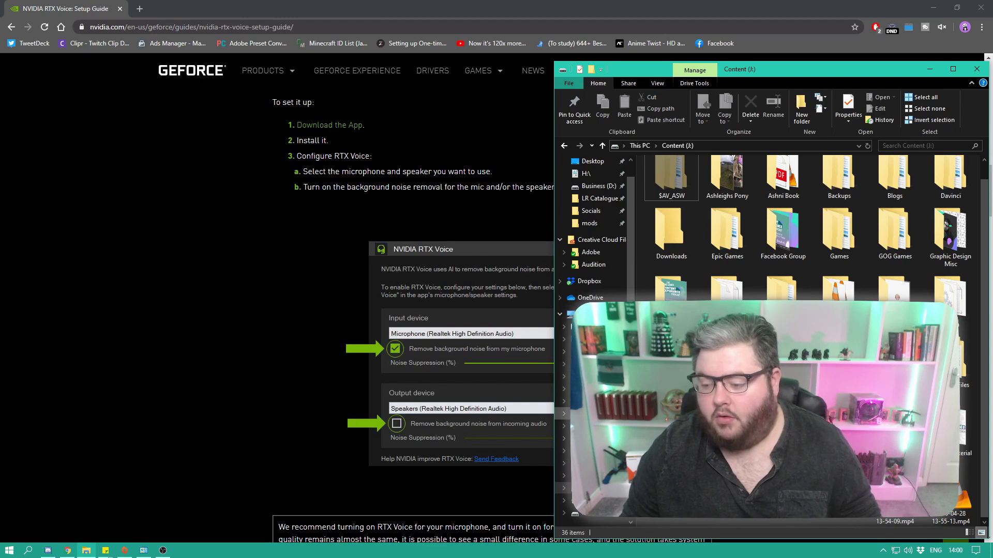
{"action": "left_click", "coordinate": [594, 413]}
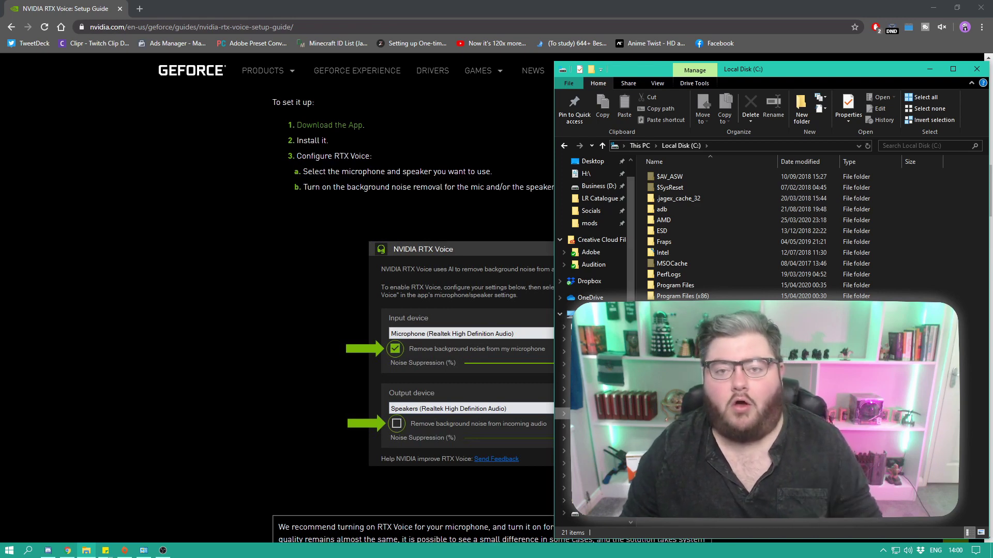
{"action": "double_click", "coordinate": [664, 340]}
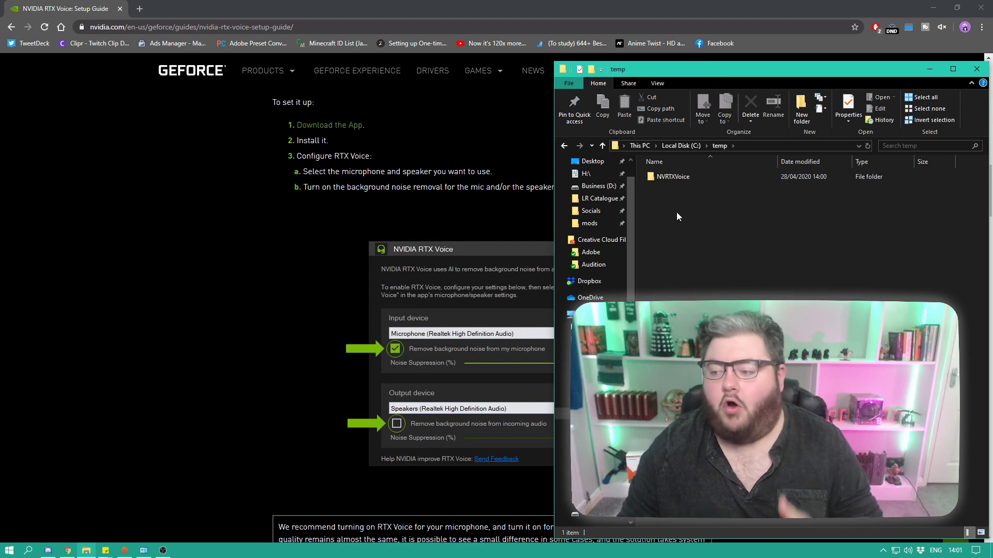
{"action": "mouse_move", "coordinate": [671, 180]}
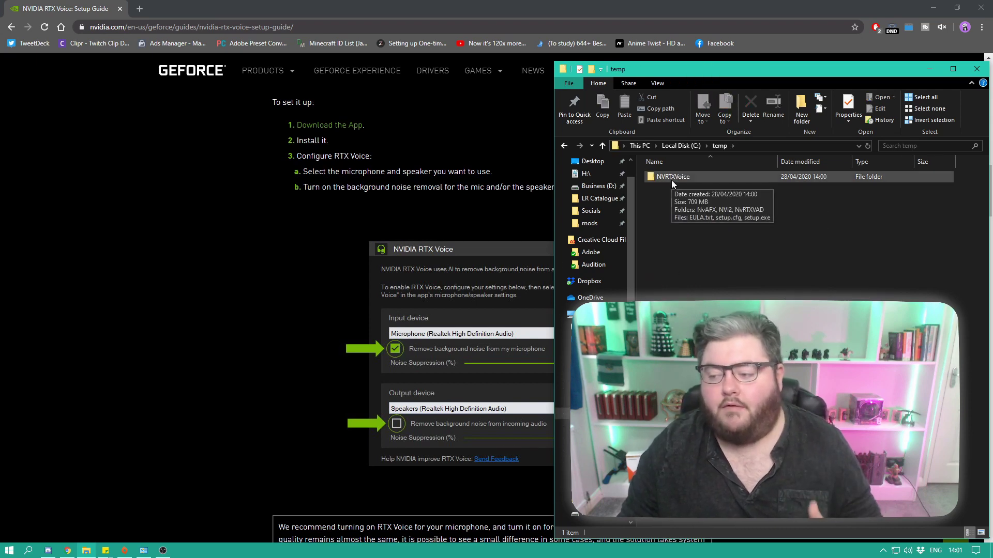
{"action": "double_click", "coordinate": [672, 180]}
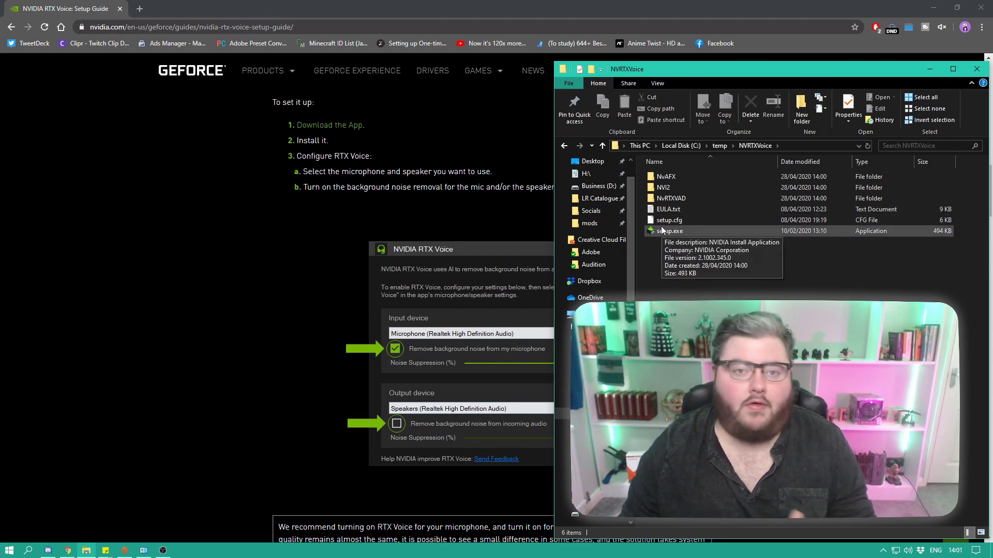
{"action": "double_click", "coordinate": [659, 178]}
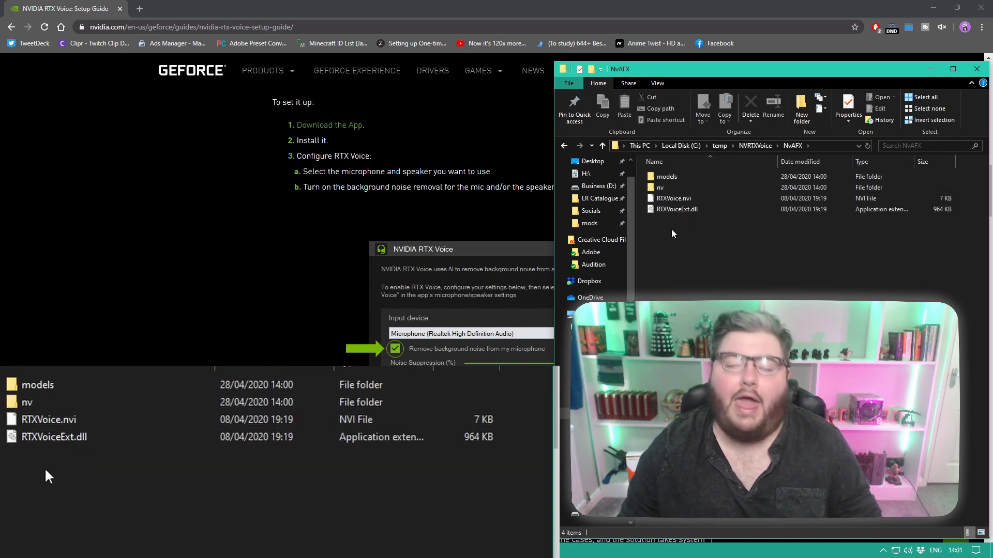
Open RTXVoice.nvi in Notepad++ and move the editor window clear of the webcam area
{"action": "right_click", "coordinate": [664, 201]}
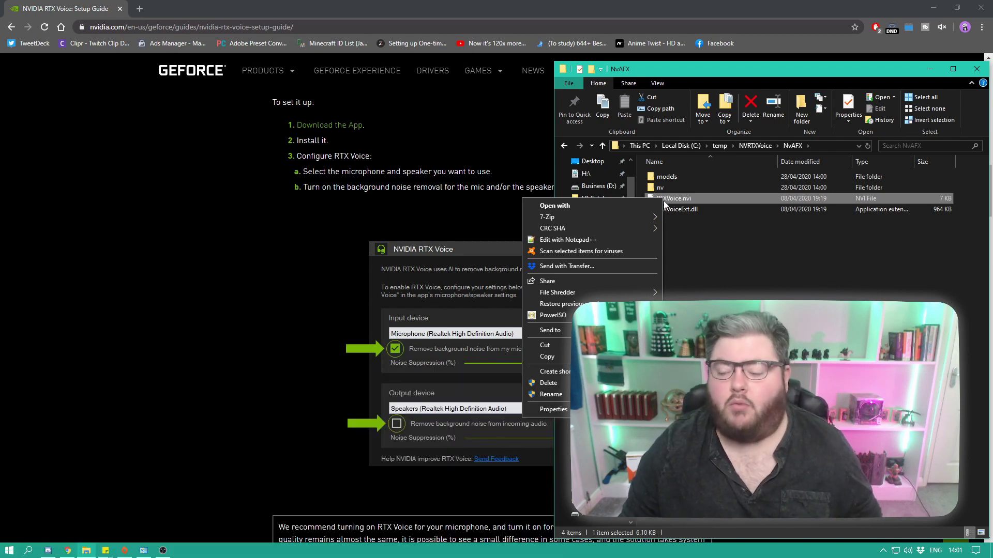
{"action": "left_click", "coordinate": [602, 241]}
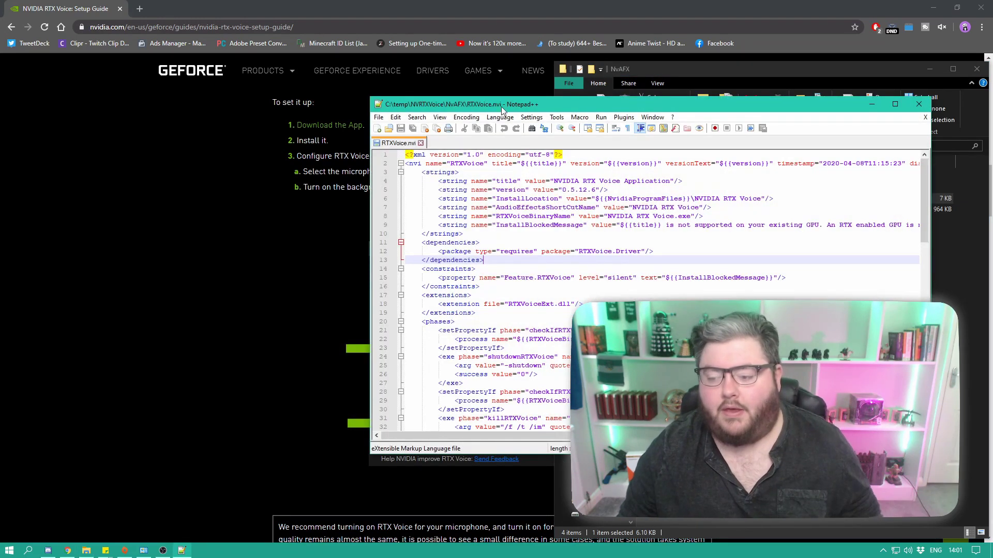
{"action": "left_click_drag", "start_coordinate": [432, 98], "coordinate": [147, 71]}
{"action": "left_click", "coordinate": [147, 67]}
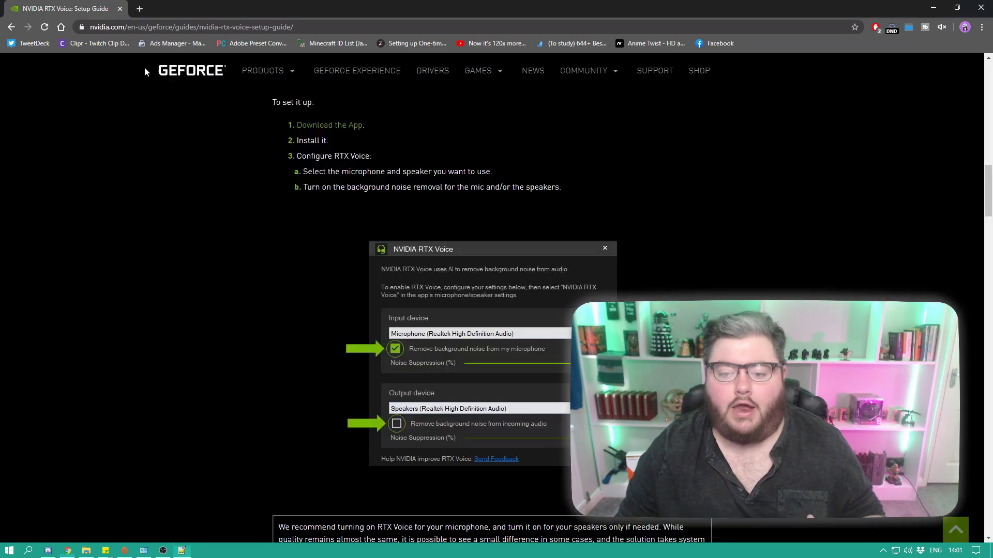
{"action": "left_click", "coordinate": [182, 551]}
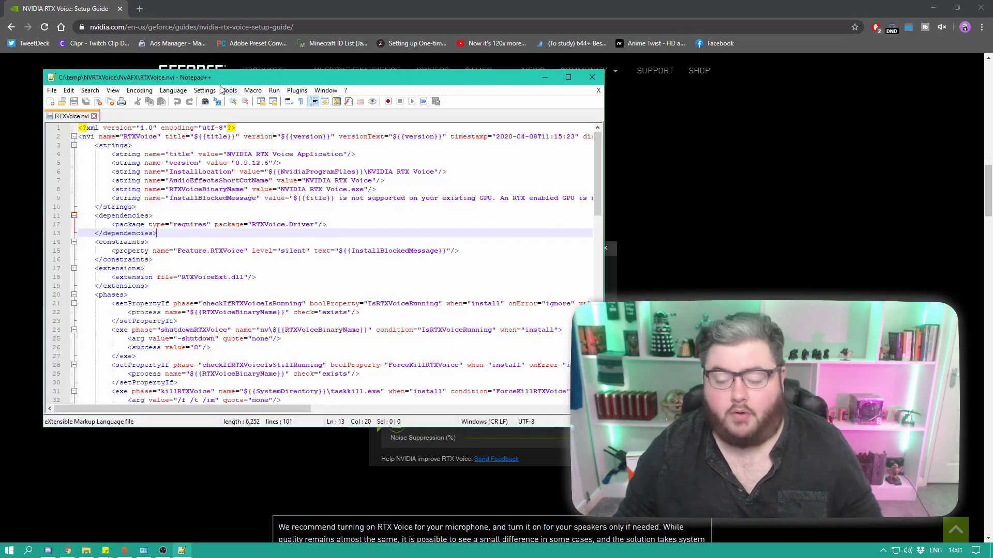
{"action": "left_click_drag", "start_coordinate": [197, 83], "coordinate": [174, 41]}
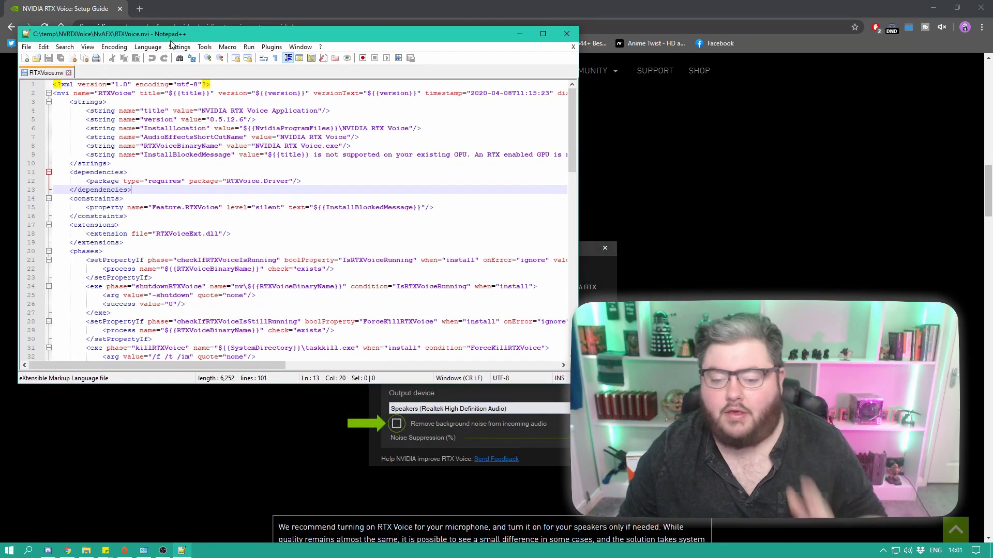
Delete the whole constraints block, lines 14 to 16, and the leftover blank space from RTXVoice.nvi
{"action": "left_click", "coordinate": [141, 214]}
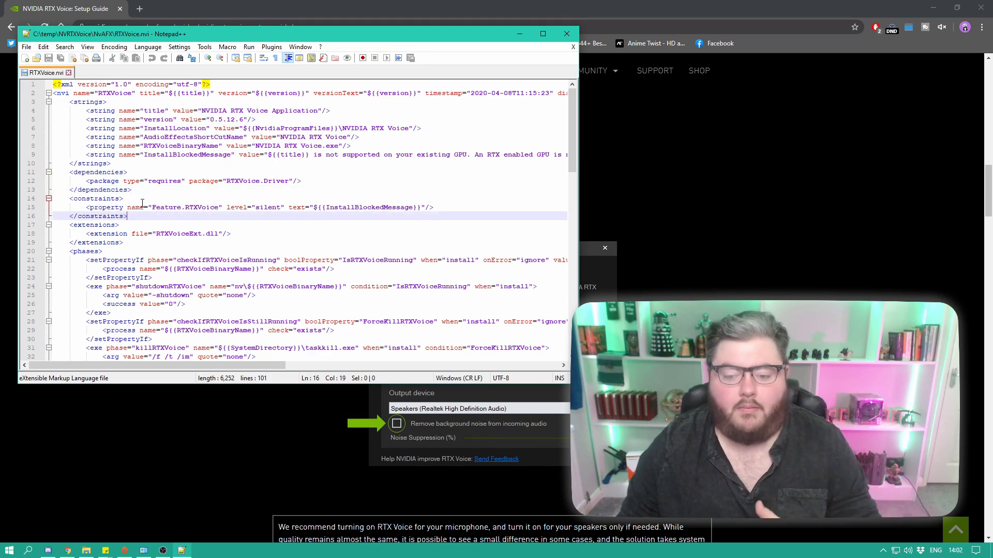
{"action": "mouse_move", "coordinate": [126, 217]}
{"action": "left_mouse_down"}
{"action": "mouse_move", "coordinate": [63, 210]}
{"action": "mouse_move", "coordinate": [134, 217]}
{"action": "left_mouse_up"}
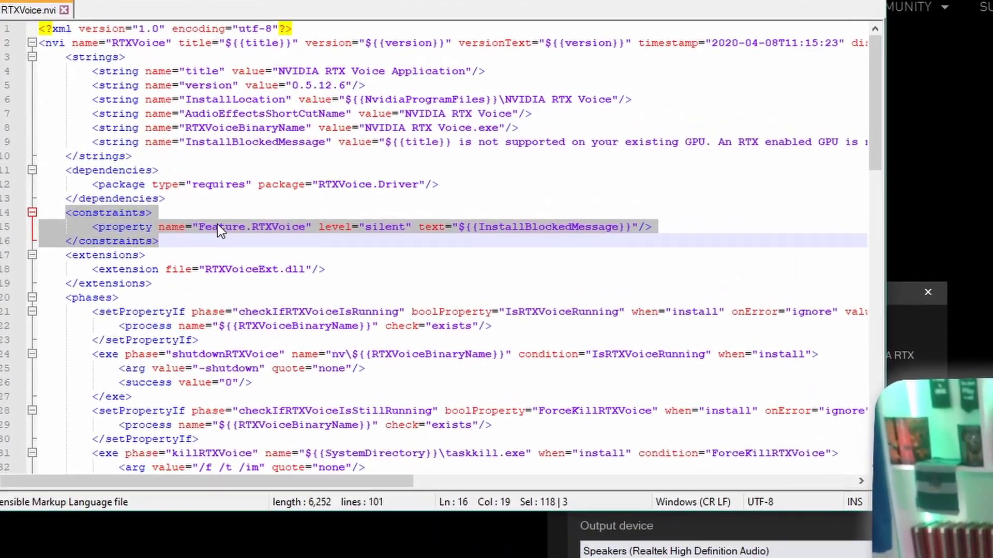
{"action": "key", "text": "Delete"}
{"action": "key", "text": "BackSpace"}
{"action": "key", "text": "BackSpace"}
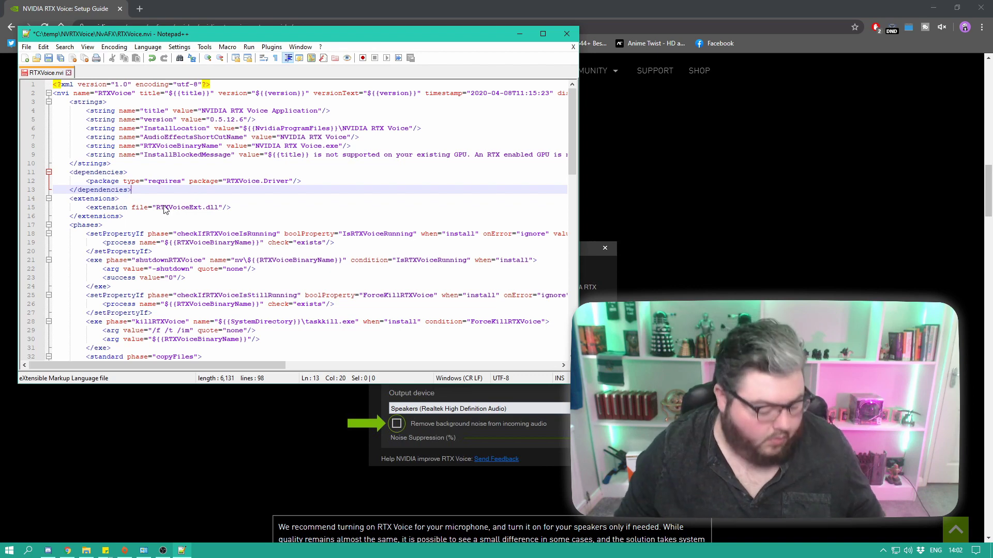
Save RTXVoice.nvi by relaunching Notepad++ in Administrator mode, and close the editor
{"action": "key", "text": "ctrl+s"}
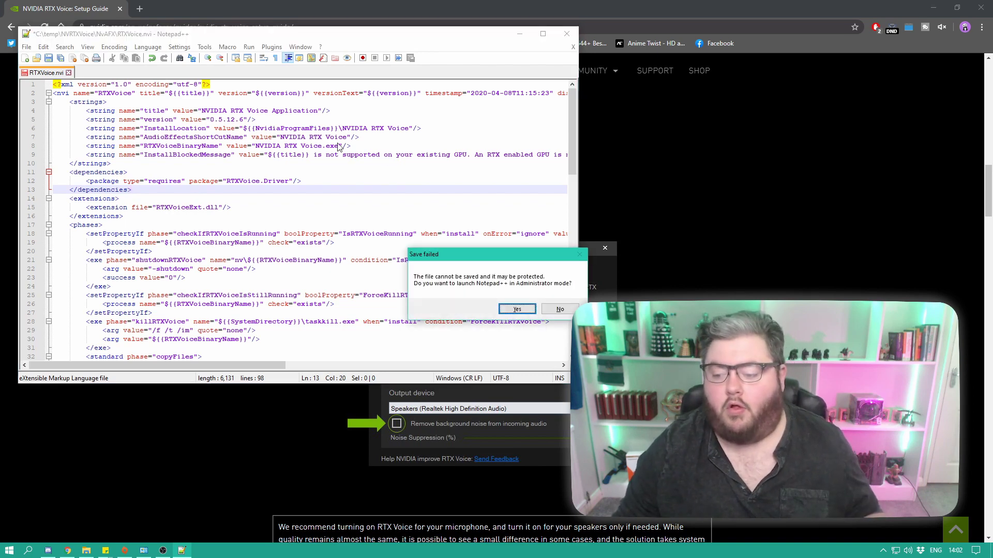
{"action": "left_click", "coordinate": [517, 308]}
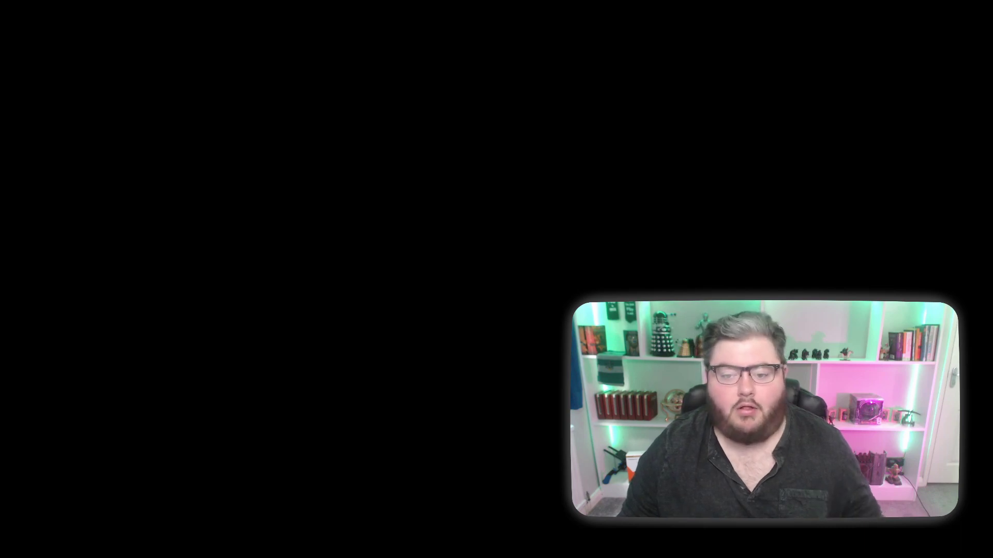
{"action": "left_click", "coordinate": [462, 323]}
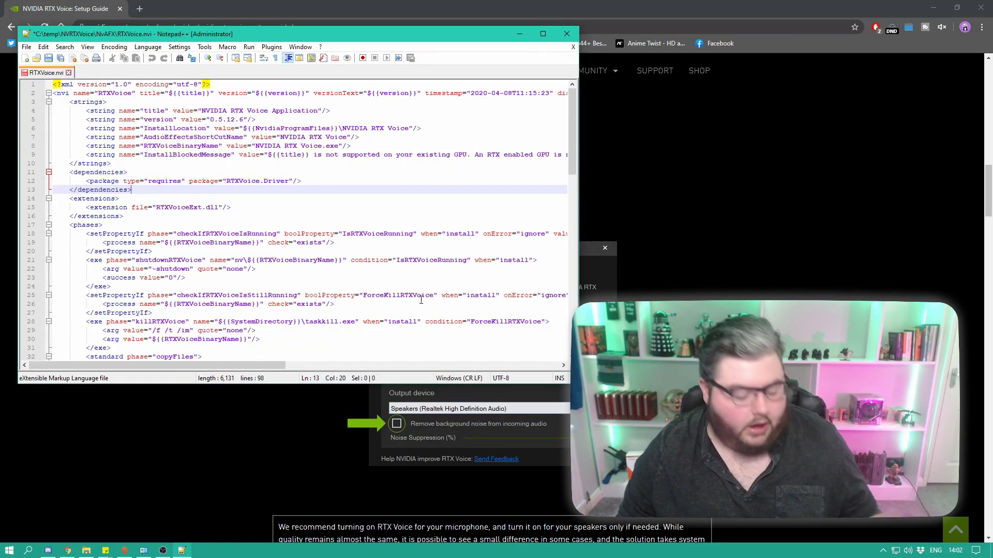
{"action": "key", "text": "ctrl+s"}
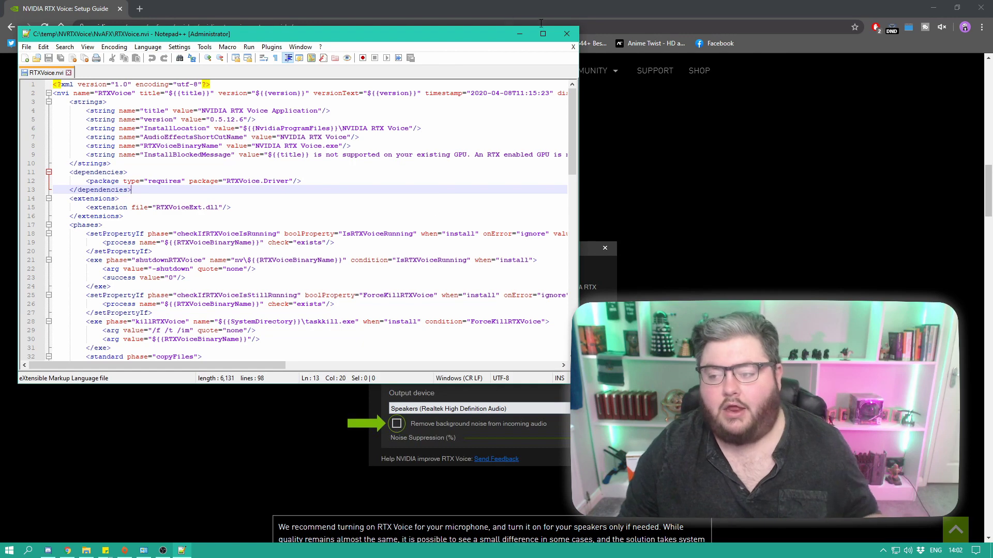
{"action": "left_click", "coordinate": [567, 34]}
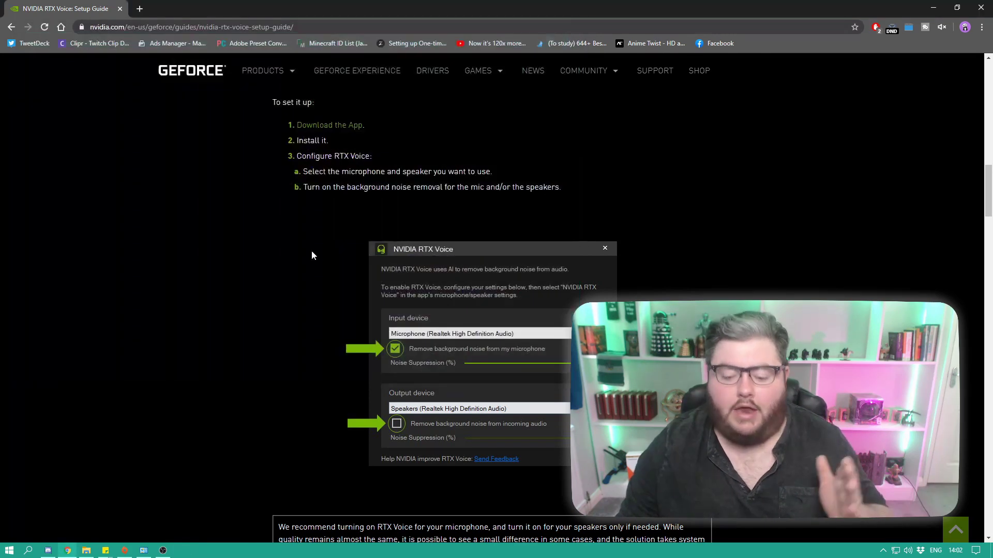
Install NVIDIA RTX Voice by running setup.exe from the NVRTXVoice folder and accepting the license agreement, closing the installer when finished
{"action": "left_click", "coordinate": [87, 551]}
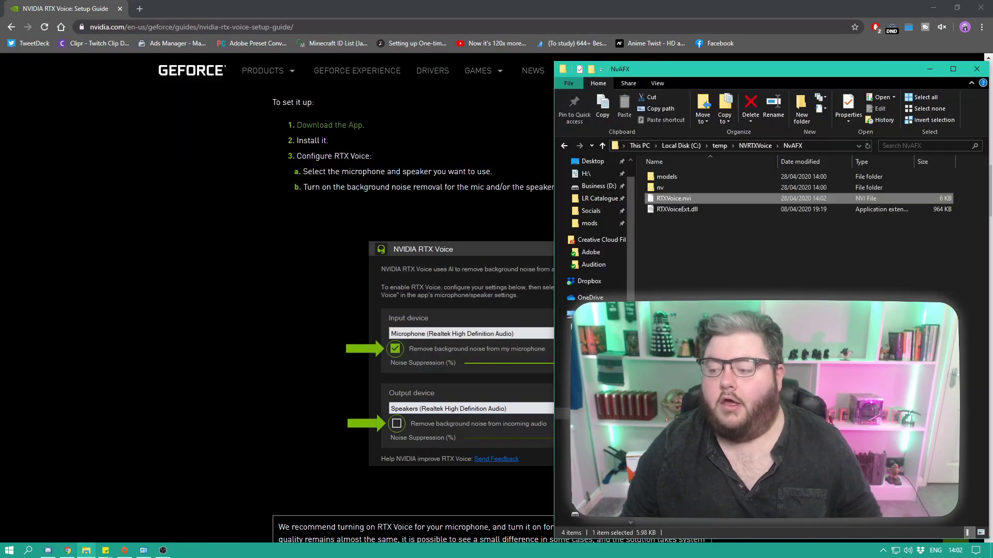
{"action": "key", "text": "BackSpace"}
{"action": "double_click", "coordinate": [665, 232]}
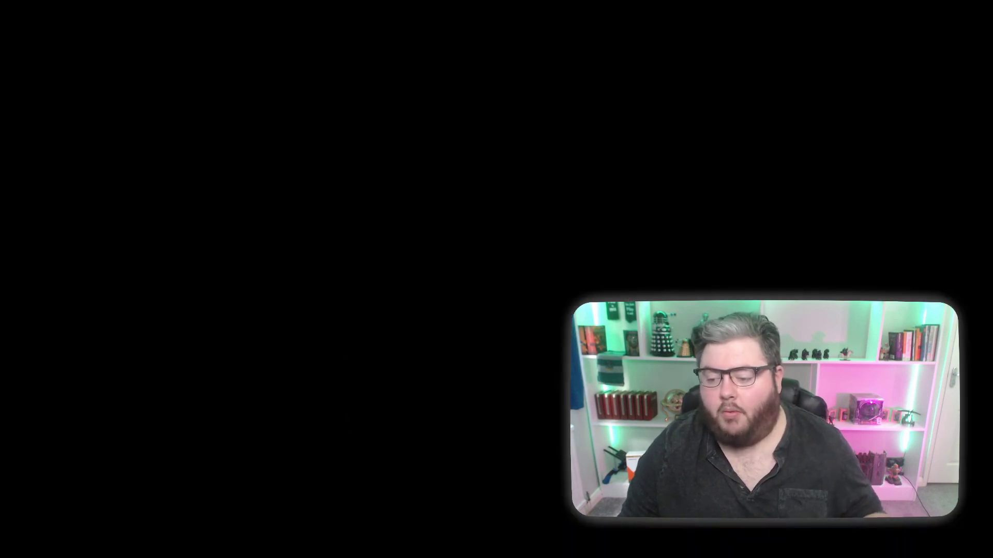
{"action": "left_click", "coordinate": [424, 337]}
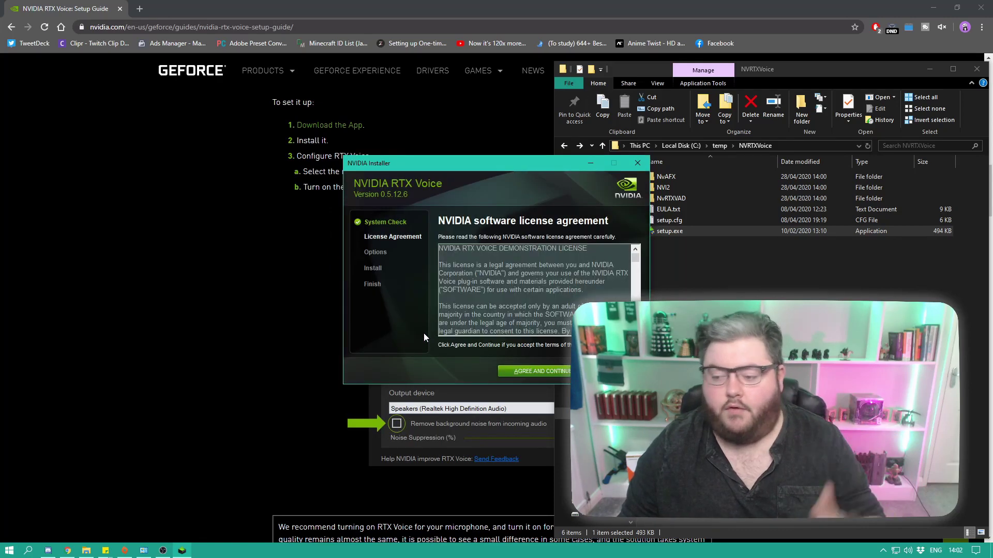
{"action": "left_click", "coordinate": [538, 371]}
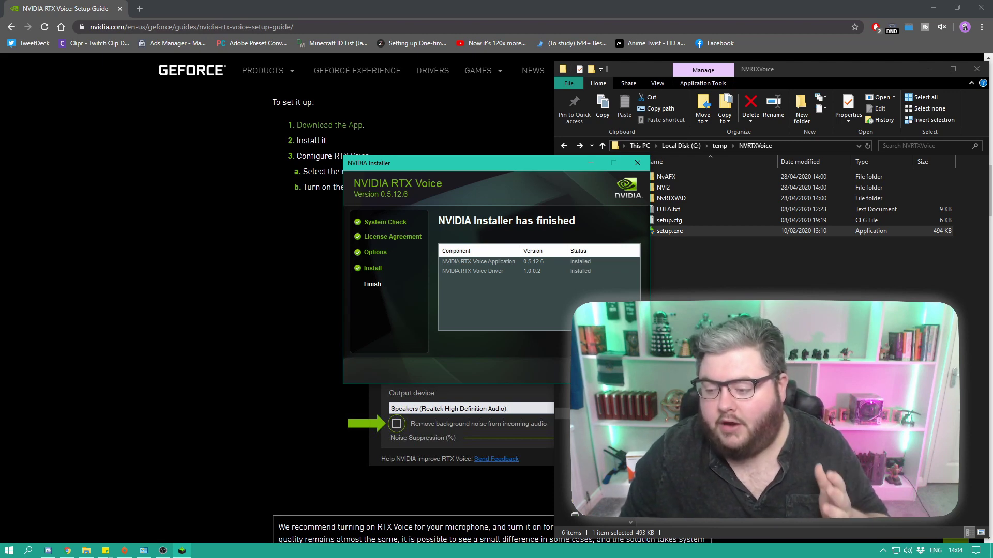
{"action": "left_click", "coordinate": [618, 372]}
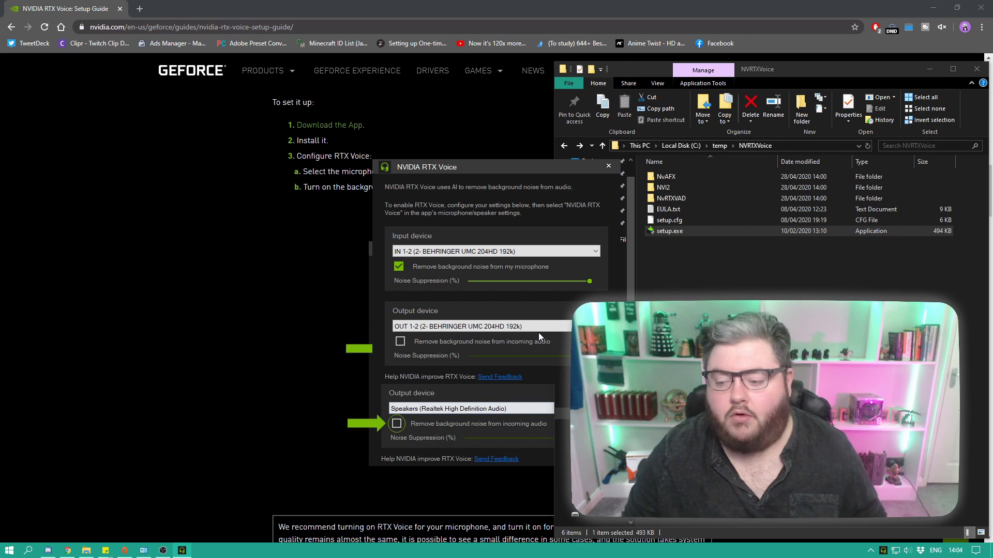
Set the RTX Voice input device to IN 1-2 (2- BEHRINGER UMC 204HD 192k) and enable background noise removal for the microphone
{"action": "left_click_drag", "start_coordinate": [448, 165], "coordinate": [226, 144]}
{"action": "left_click", "coordinate": [175, 246]}
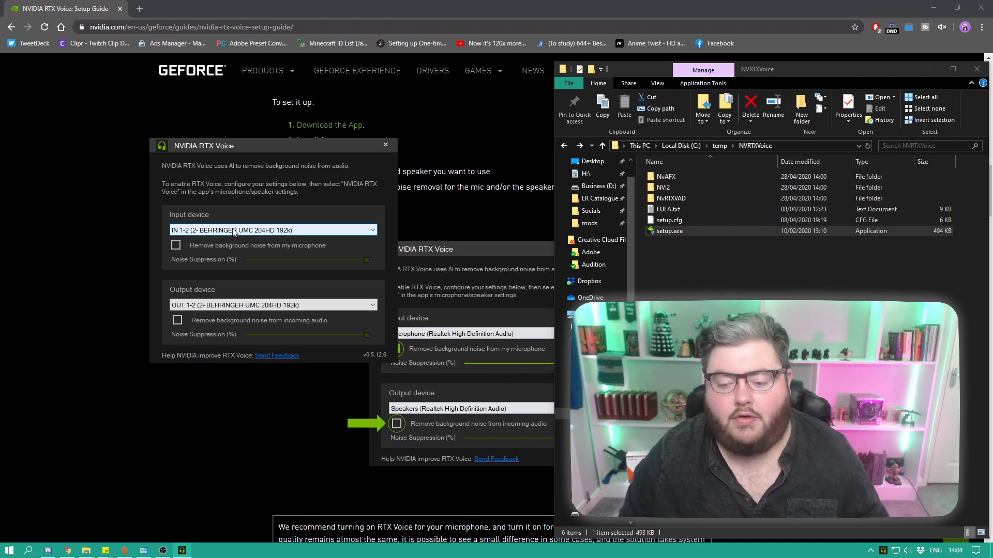
{"action": "left_click", "coordinate": [234, 231]}
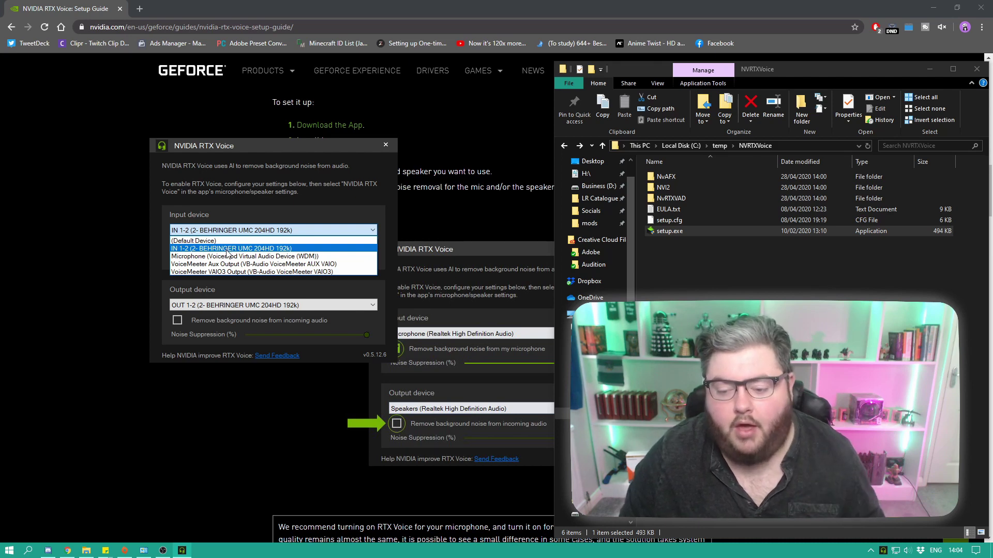
{"action": "left_click", "coordinate": [227, 250]}
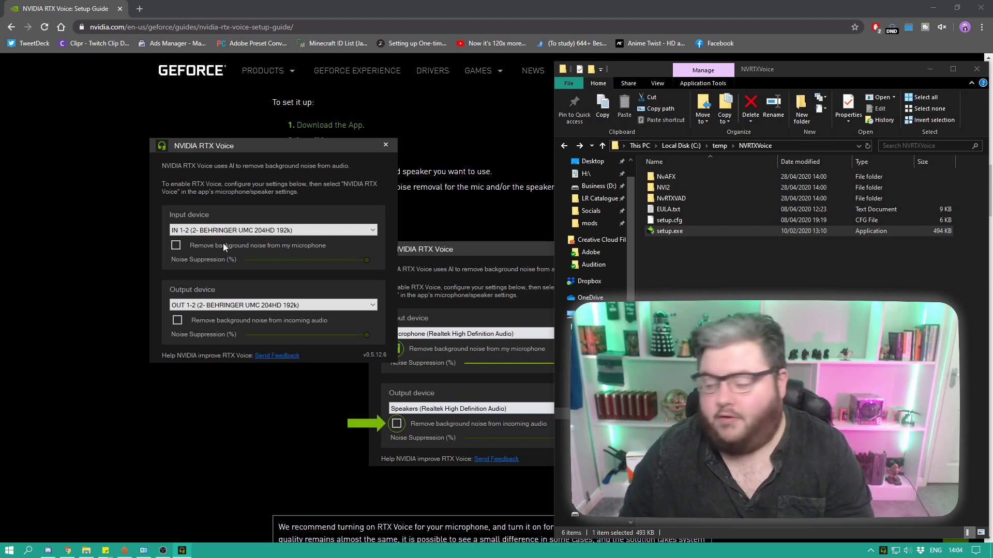
{"action": "left_click", "coordinate": [210, 306]}
{"action": "left_click", "coordinate": [194, 291]}
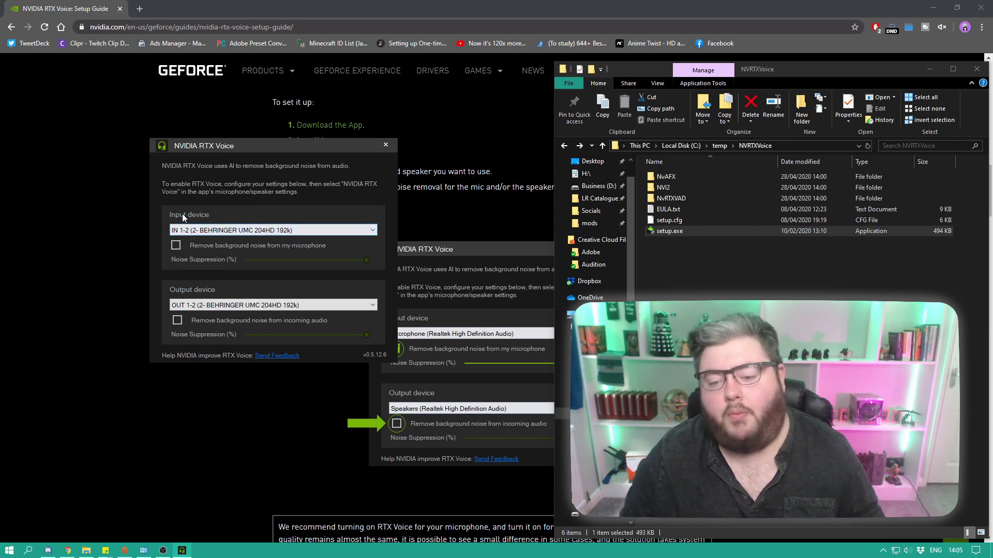
{"action": "left_click", "coordinate": [176, 245]}
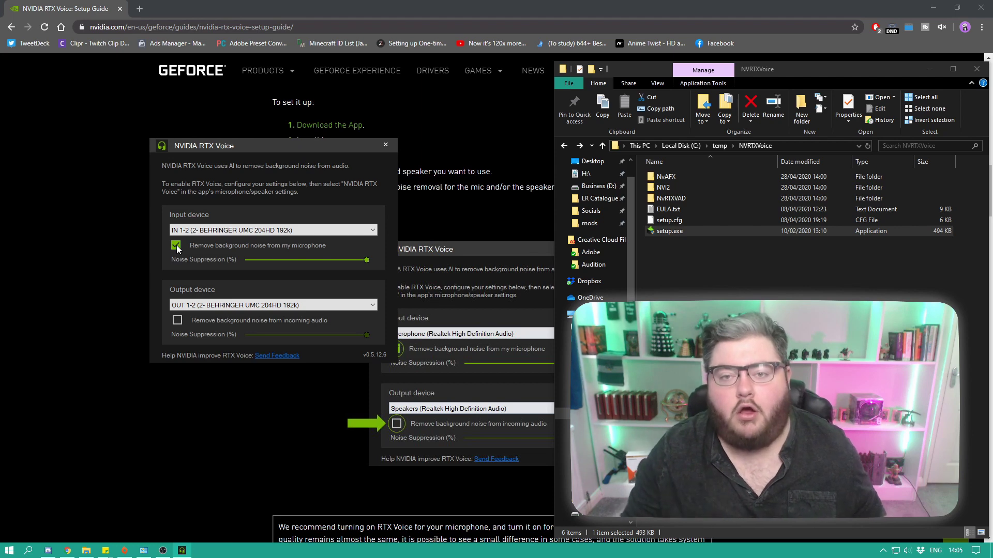
Switch to OBS Studio (64bit) by launching a new instance even though OBS is already running
{"action": "key", "text": "super"}
{"action": "type", "text": "obs"}
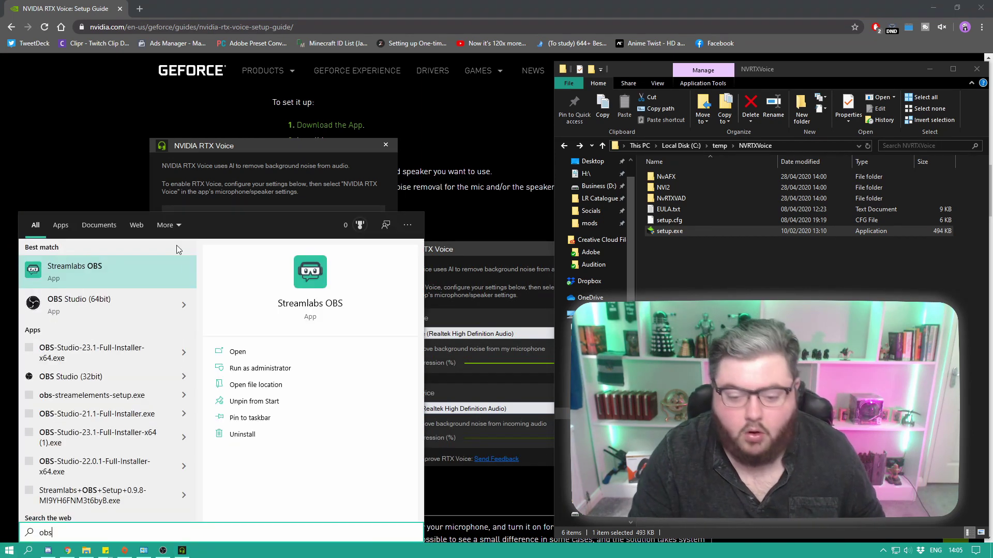
{"action": "key", "text": "Down"}
{"action": "key", "text": "Return"}
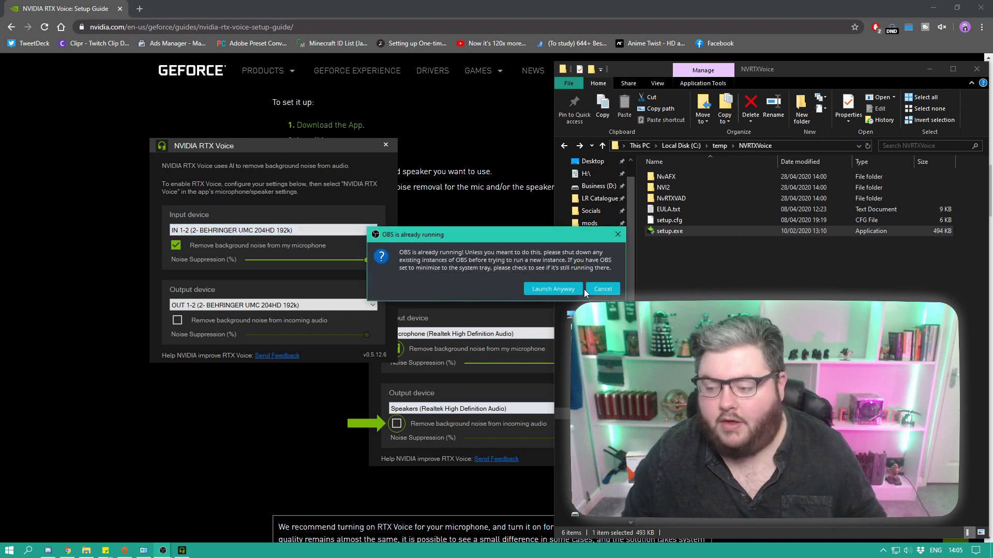
{"action": "left_click", "coordinate": [550, 290]}
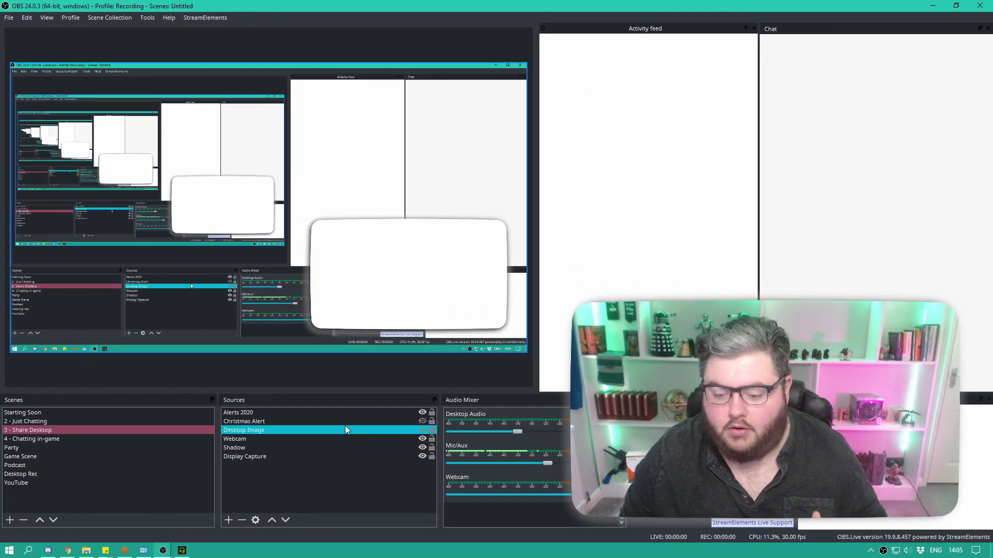
Hide the Alerts 2020, Webcam, Shadow and Display Capture sources in the 3 - Share Desktop scene, and dismiss the OBS.Live update prompt
{"action": "left_click", "coordinate": [422, 412]}
{"action": "left_click", "coordinate": [422, 439]}
{"action": "left_click", "coordinate": [421, 448]}
{"action": "left_click", "coordinate": [421, 457]}
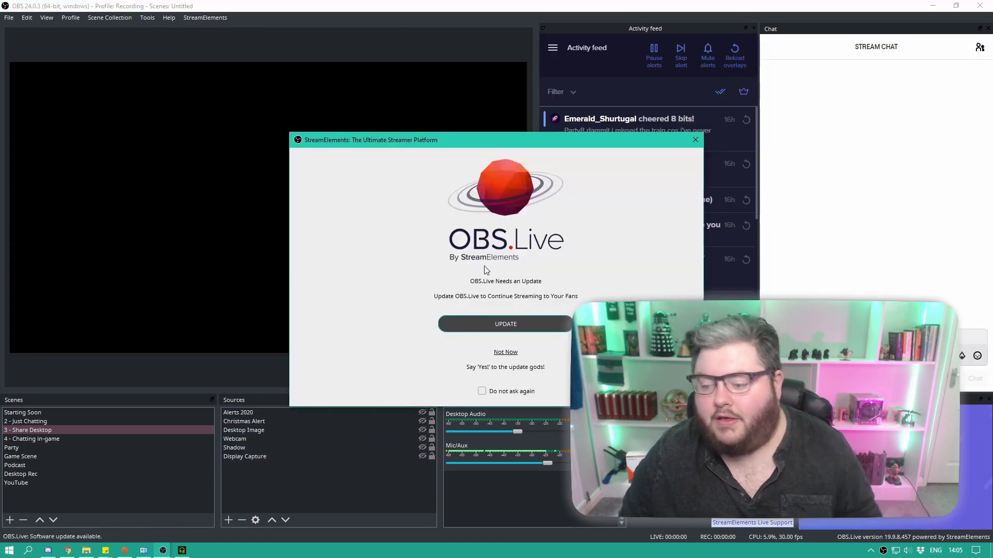
{"action": "left_click", "coordinate": [695, 140]}
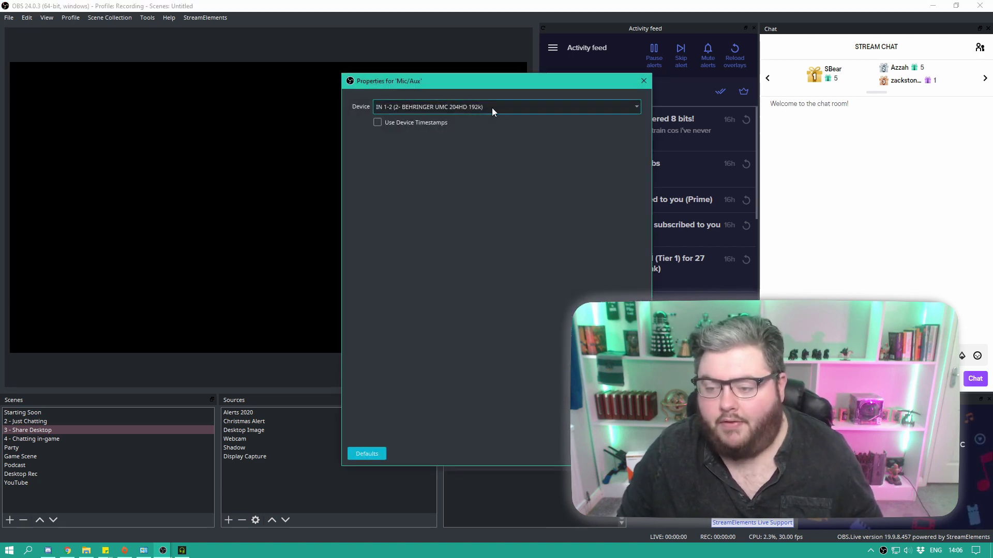
Set the Mic/Aux audio device to Microphone (NVIDIA RTX Voice) and confirm its properties
{"action": "left_click", "coordinate": [491, 108]}
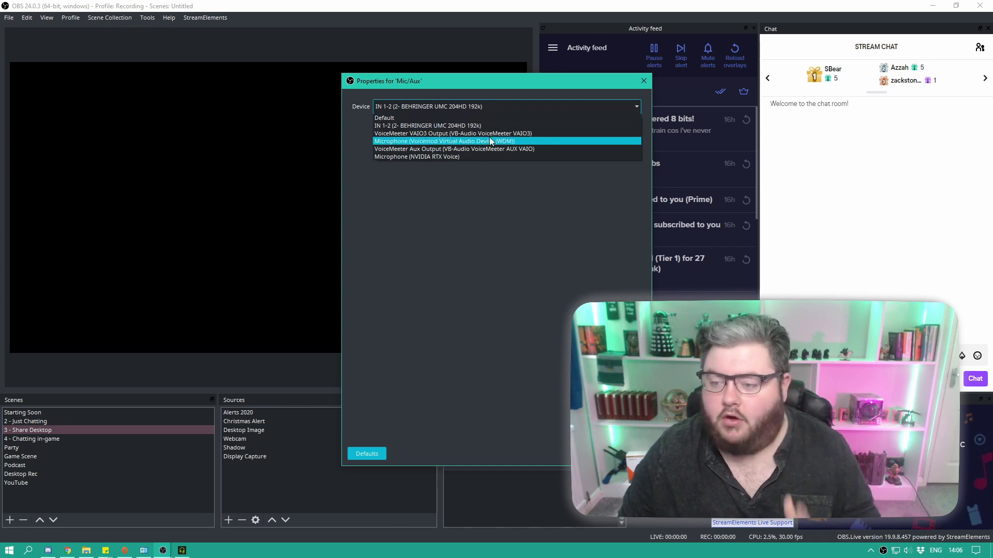
{"action": "left_click", "coordinate": [481, 158]}
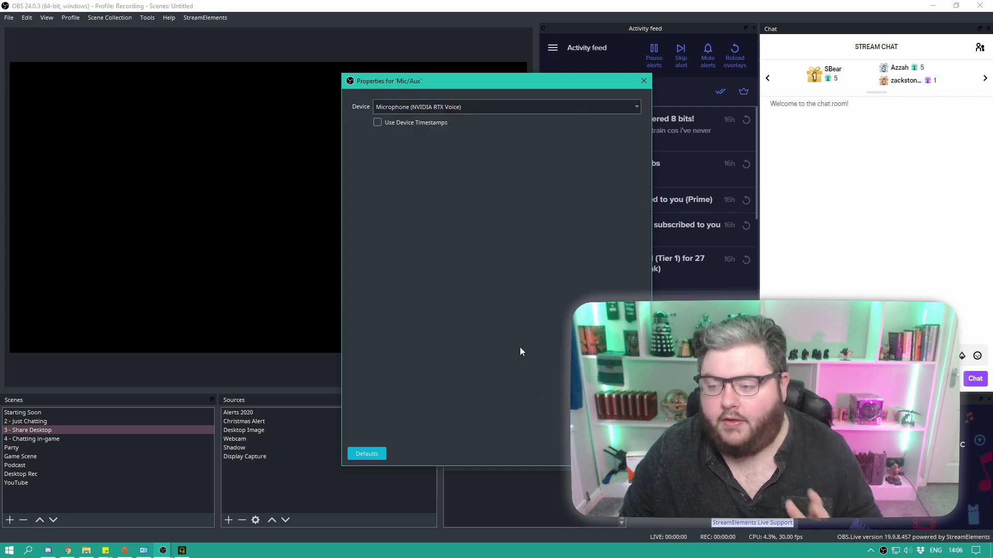
{"action": "left_click", "coordinate": [589, 453]}
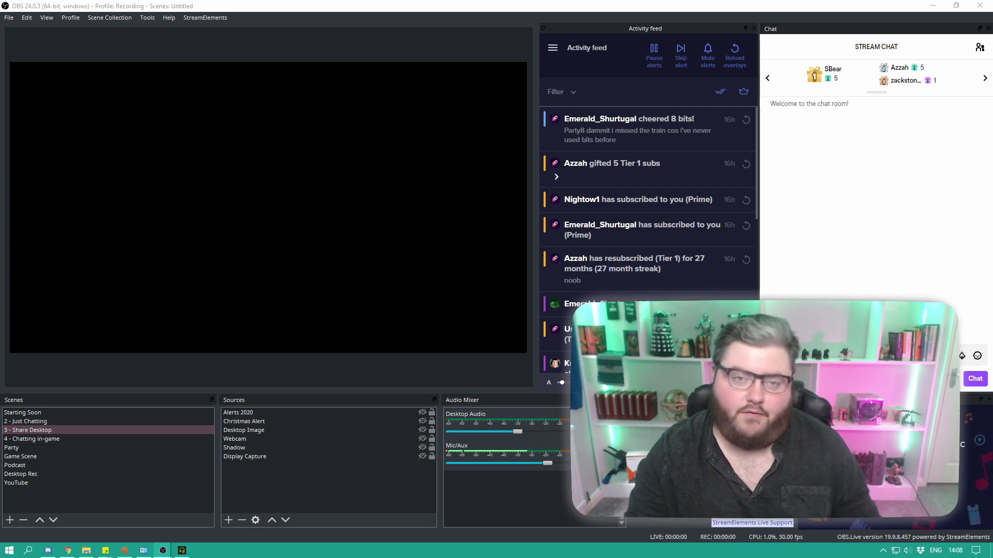
Switch to NVIDIA RTX Voice and review the available input devices without choosing another one
{"action": "left_click", "coordinate": [183, 549]}
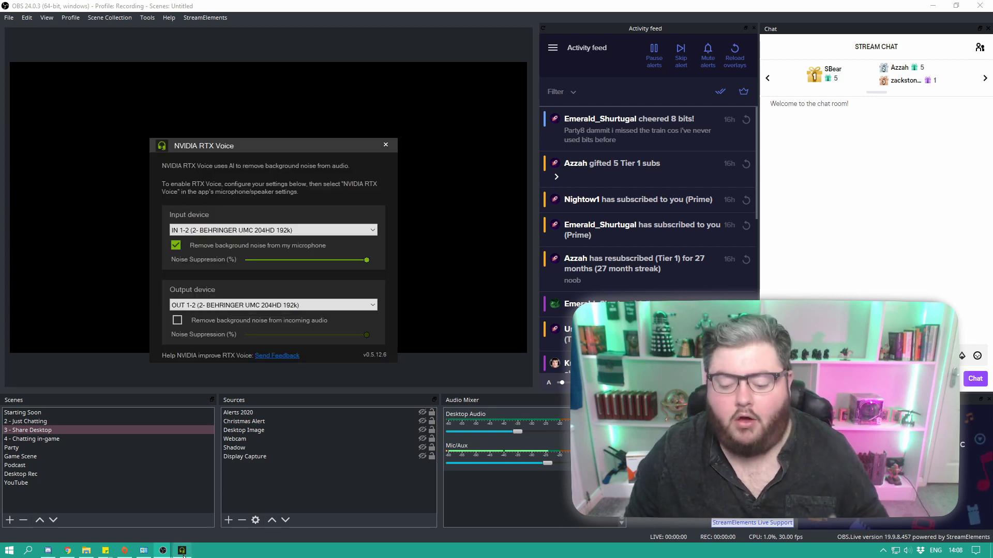
{"action": "left_click", "coordinate": [223, 231]}
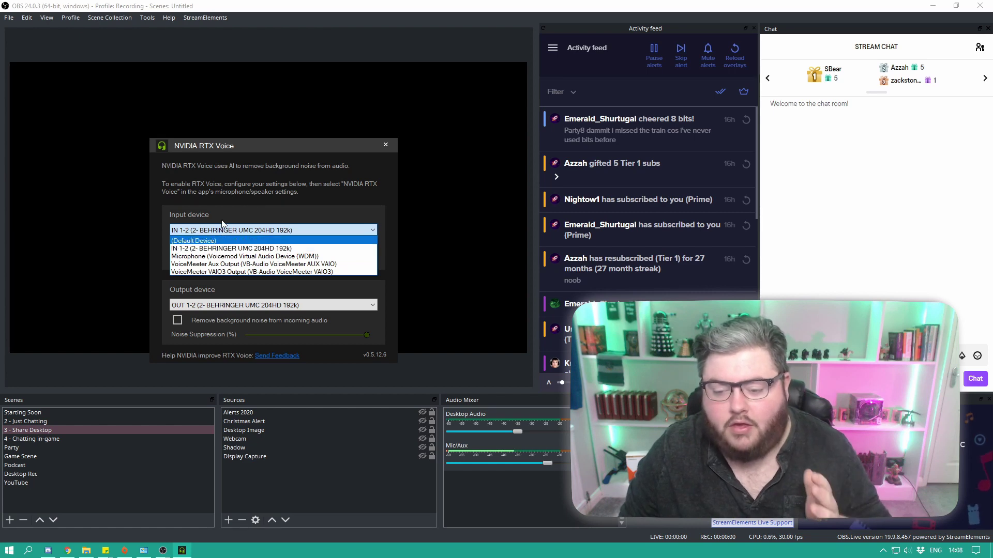
{"action": "left_click", "coordinate": [223, 223]}
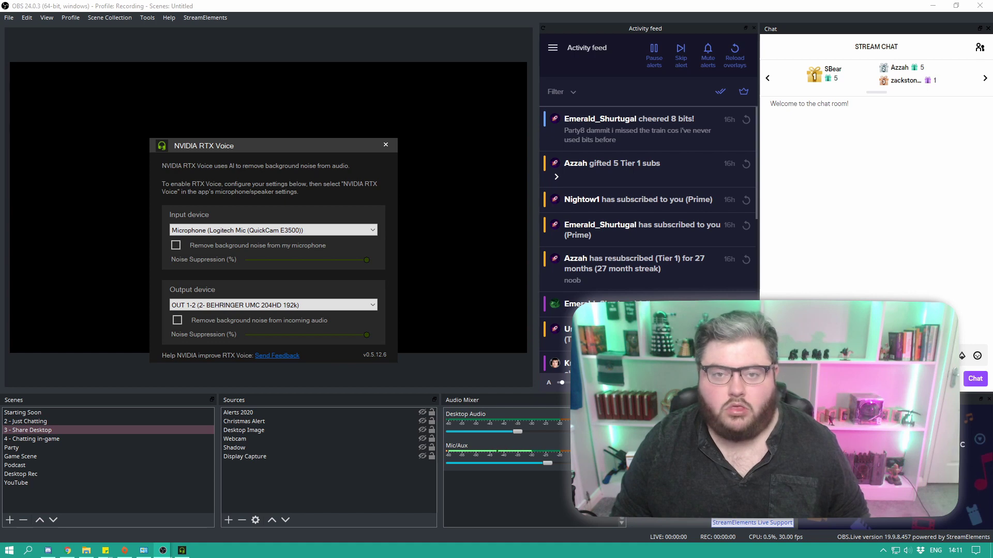
Enable background noise removal for the Microphone (Logitech Mic (QuickCam E3500)) input in NVIDIA RTX Voice
{"action": "left_click", "coordinate": [216, 144]}
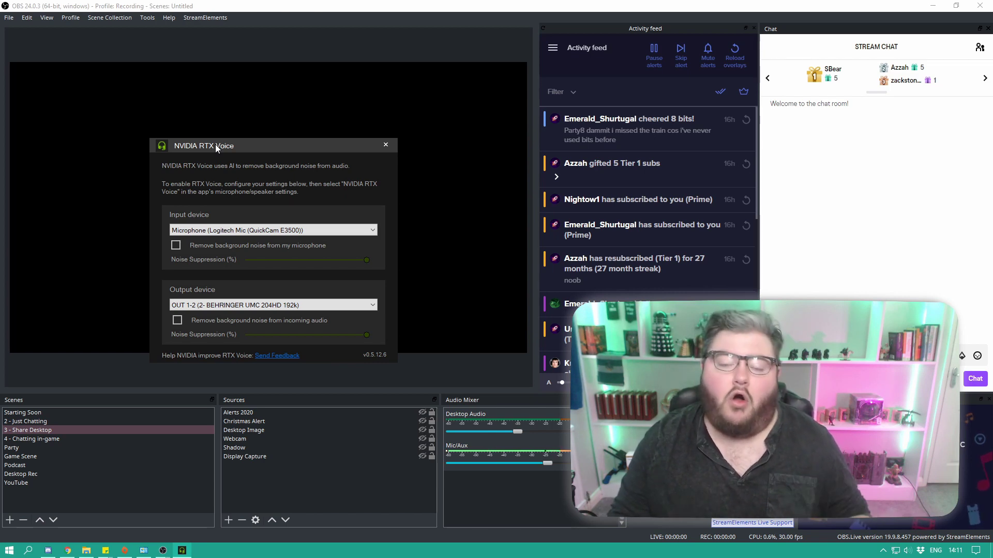
{"action": "left_click", "coordinate": [174, 245]}
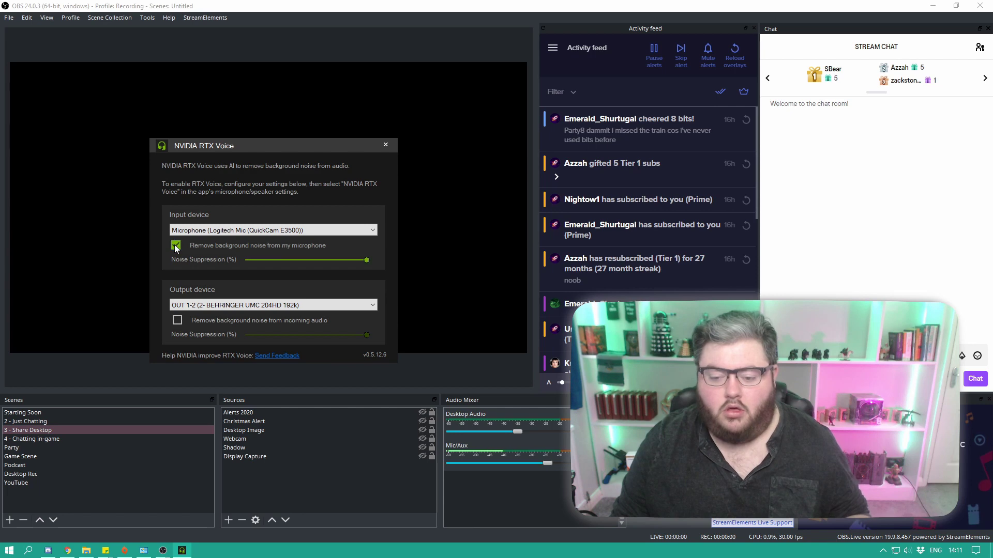